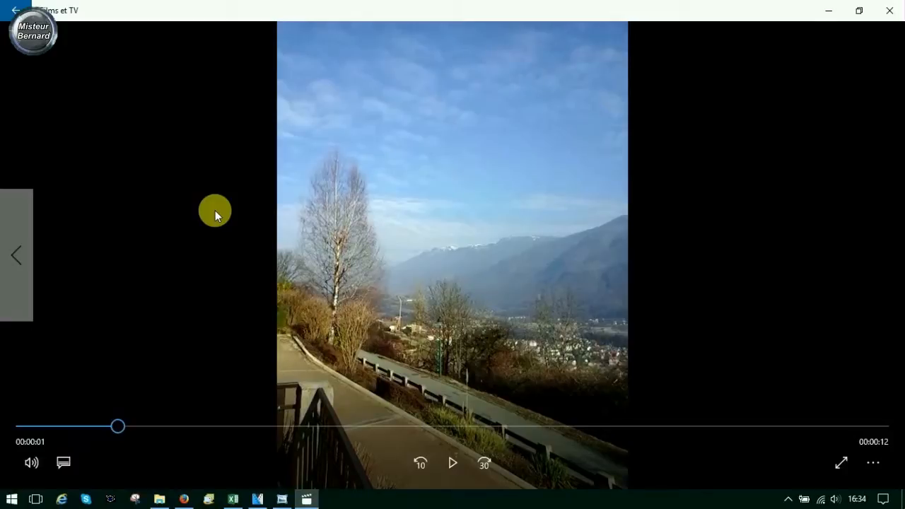
In VEGAS Pro, add 20170107_142248.mp4 at the start of the timeline and decline matching the project video settings to it
click(283, 501)
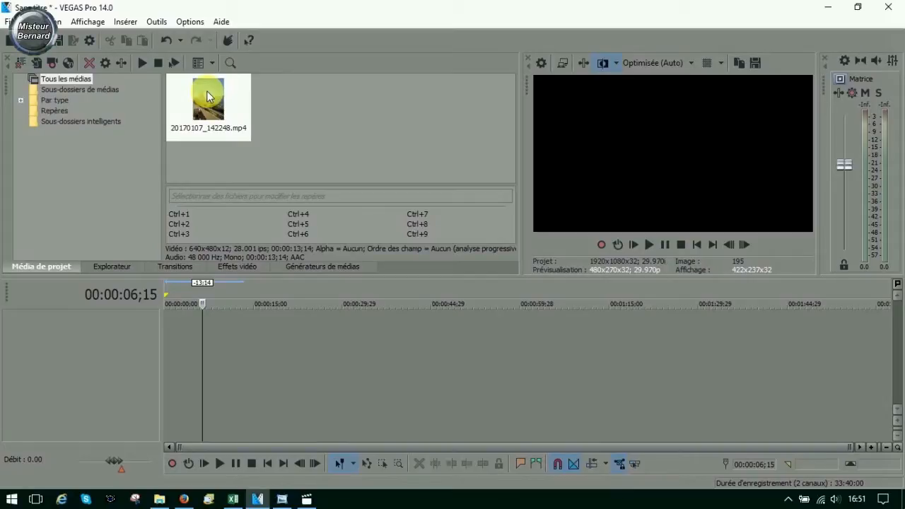
drag(208, 97, 165, 333)
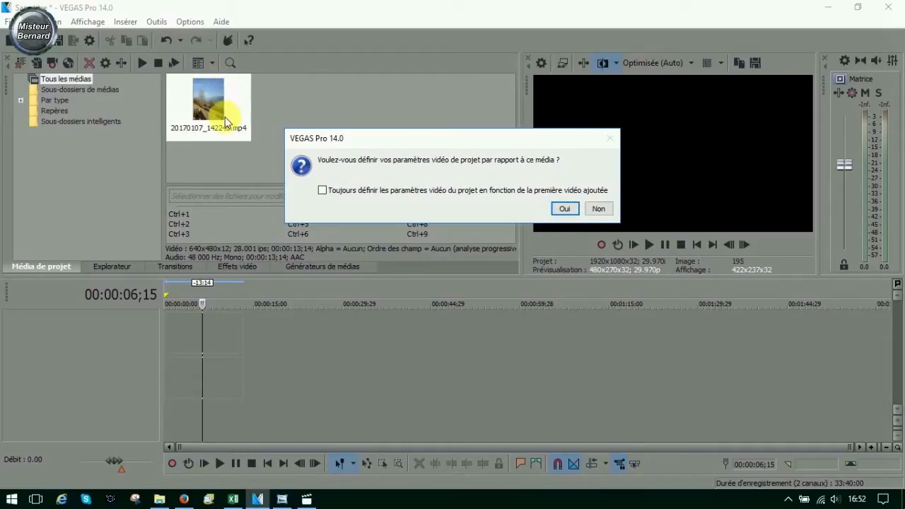
click(307, 498)
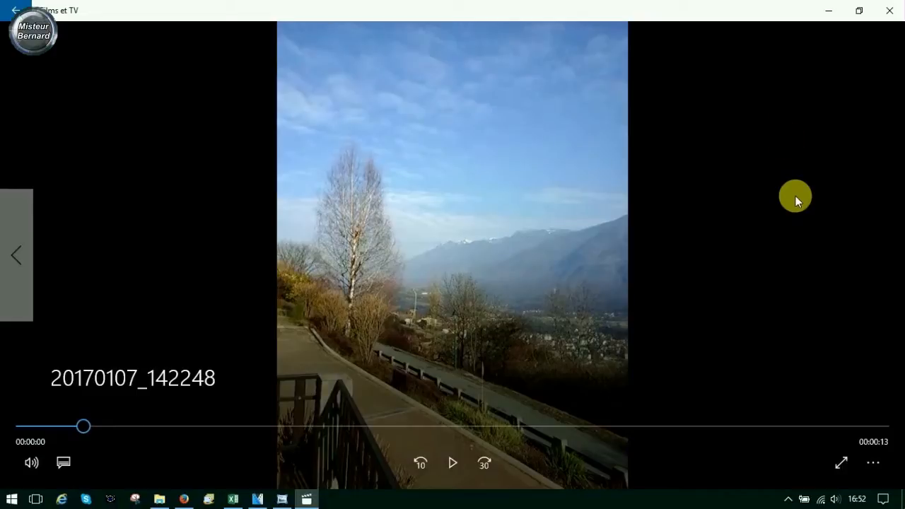
click(256, 498)
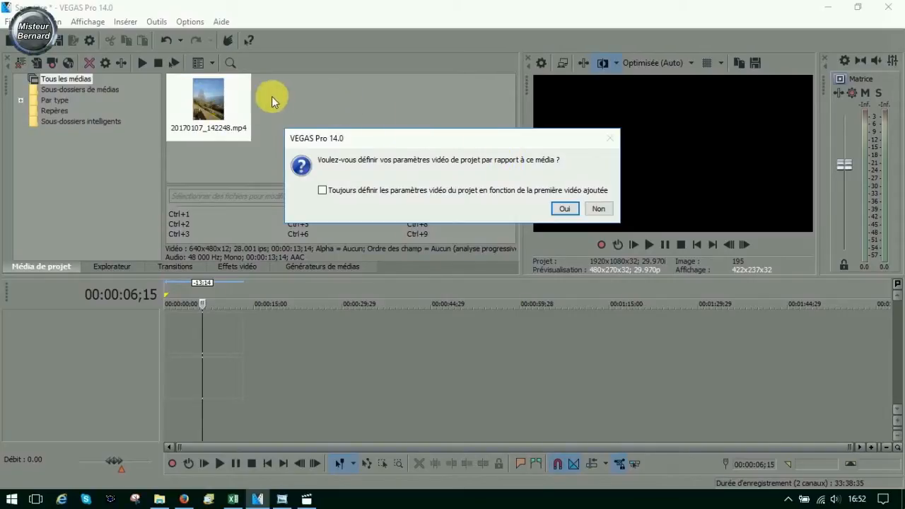
click(601, 209)
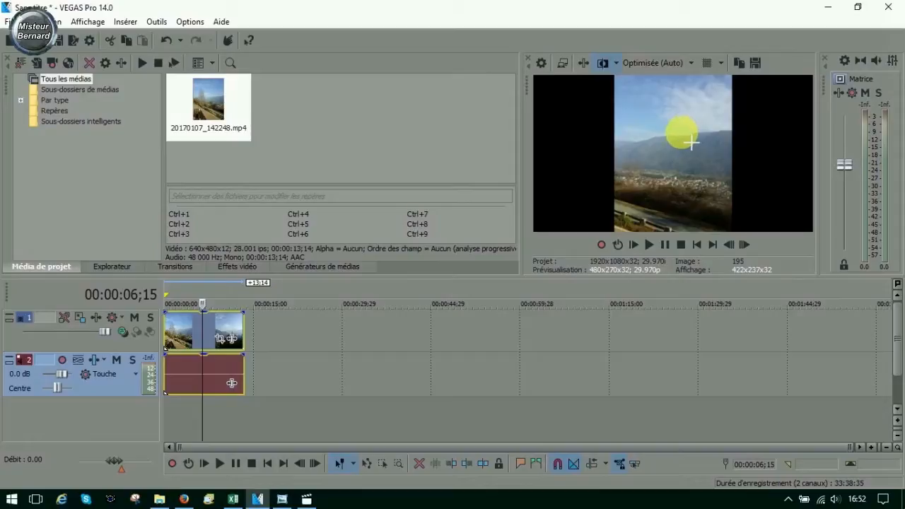
Delete the audio track that belongs to the vertical clip
click(220, 366)
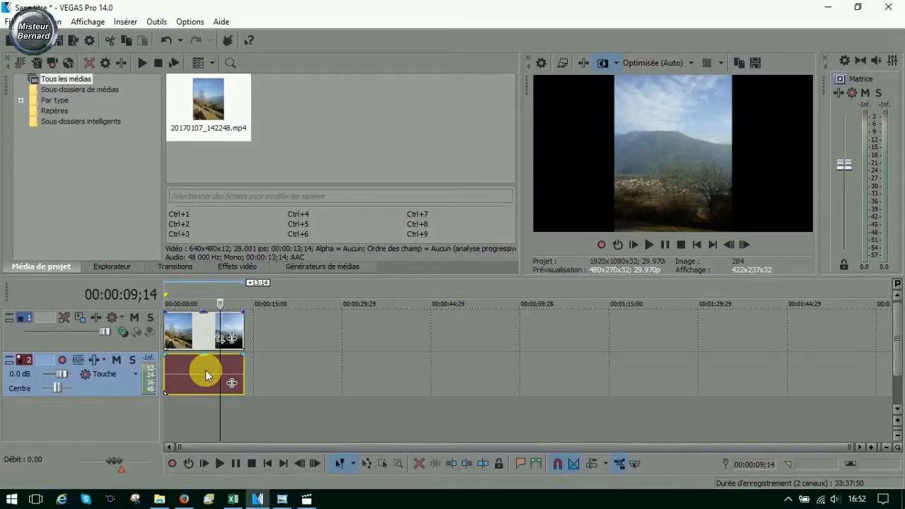
right_click(121, 391)
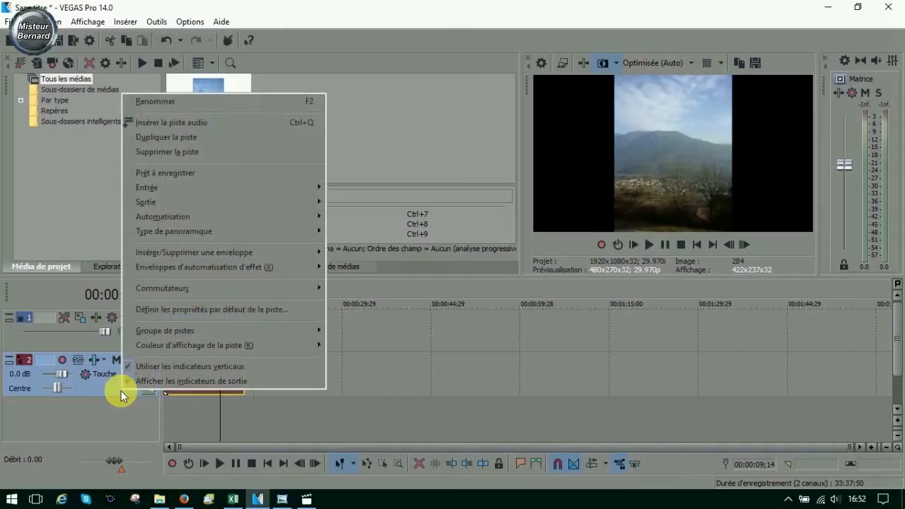
click(163, 153)
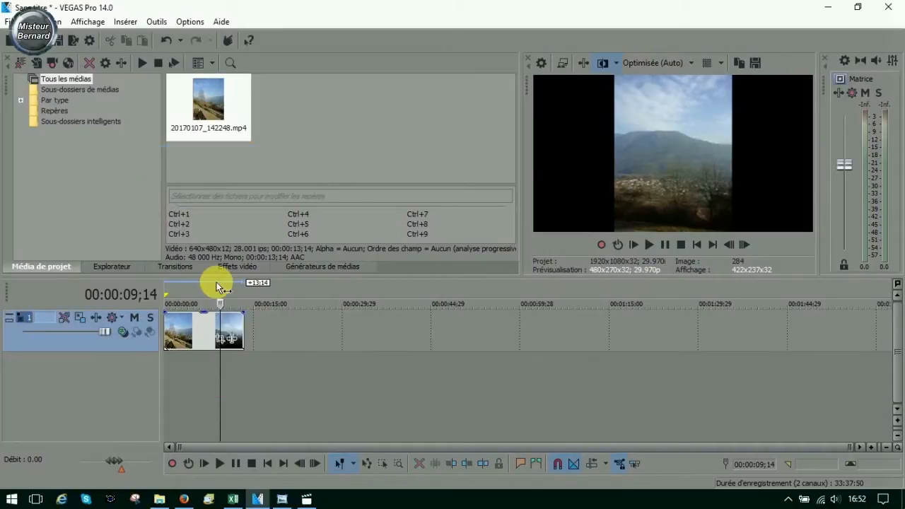
Insert an empty video track above the clip's track and move the playhead to about 00:00:07;15
right_click(139, 345)
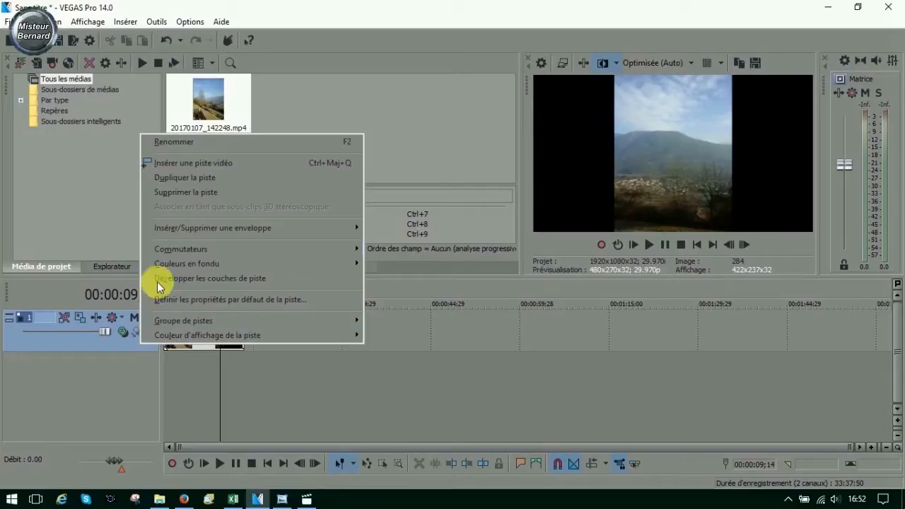
click(187, 165)
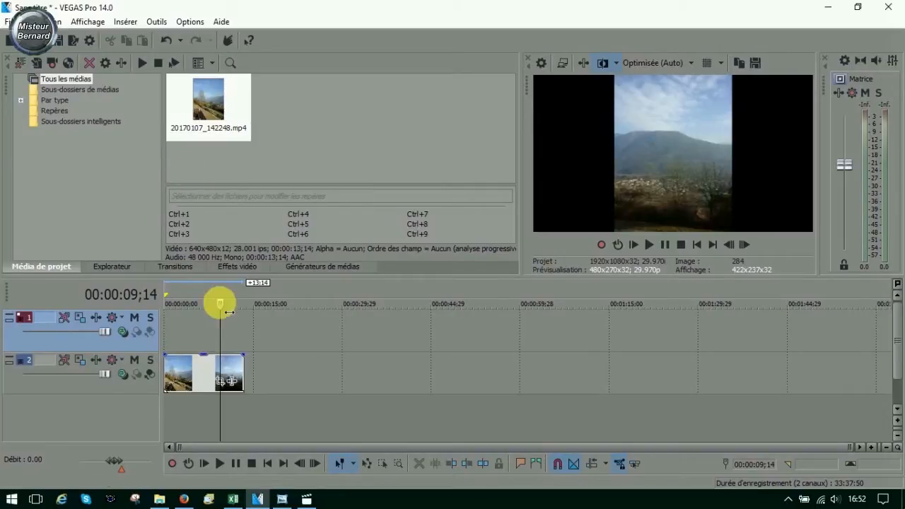
drag(220, 303, 209, 302)
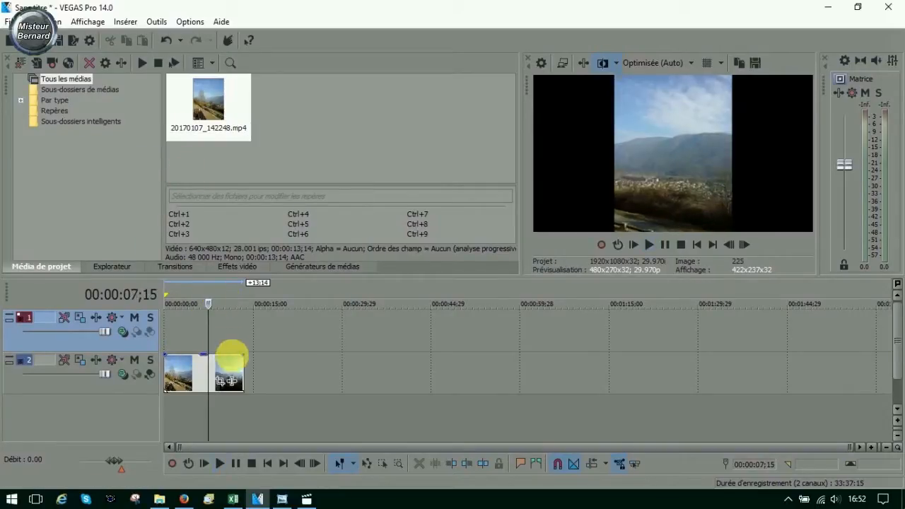
Copy the clip onto the empty upper video track and align the copy with the start of the timeline
right_click(197, 374)
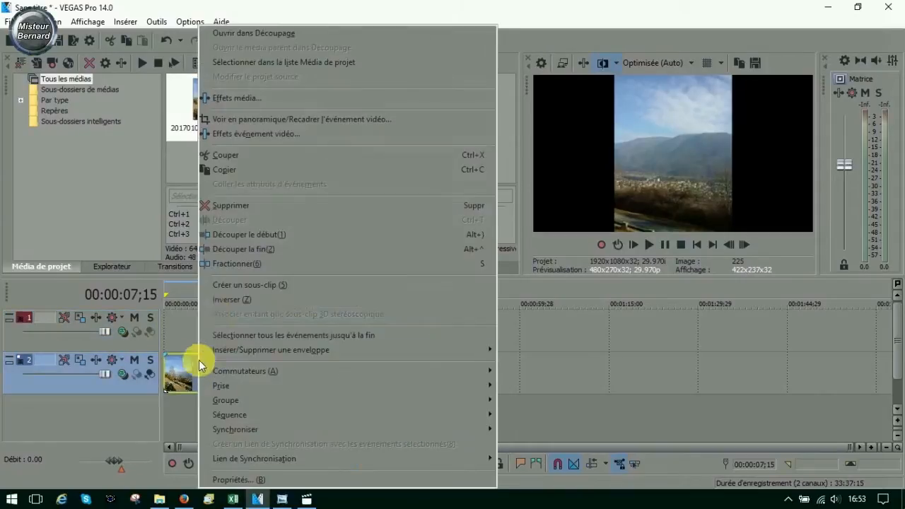
click(215, 173)
right_click(173, 335)
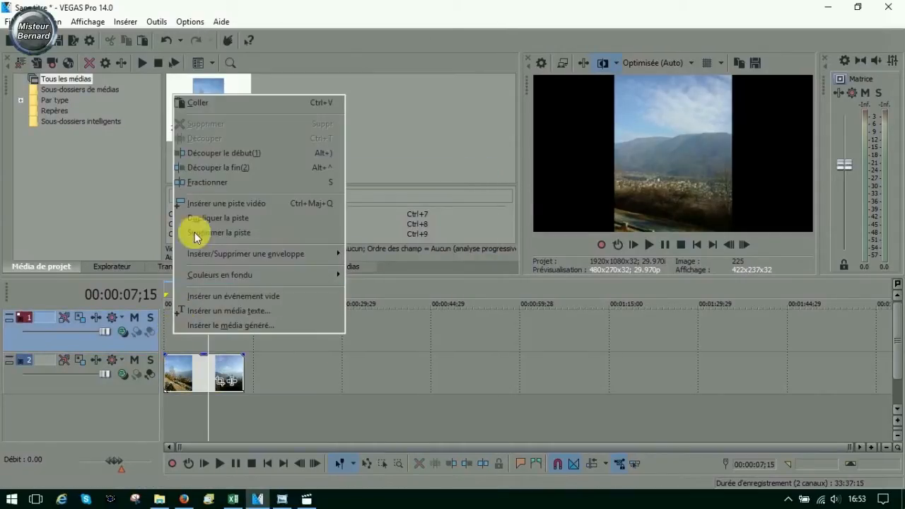
click(196, 104)
drag(253, 326, 199, 326)
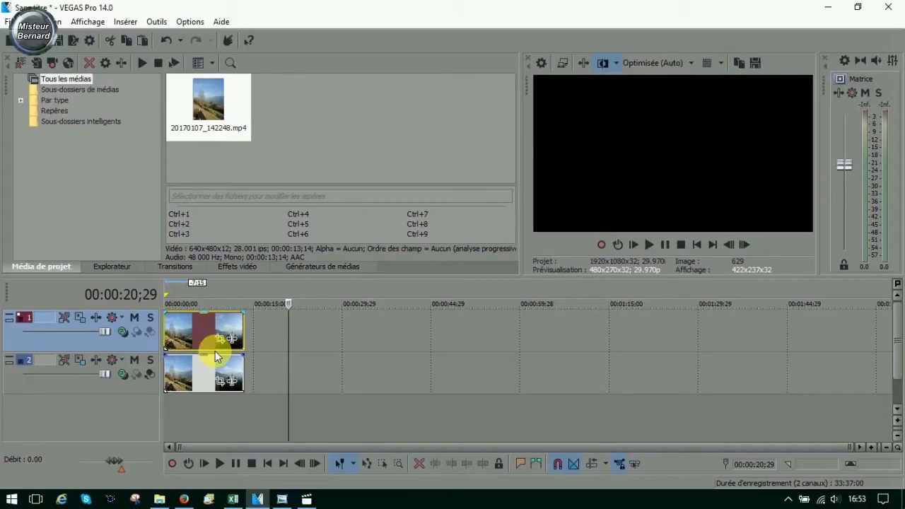
Position the playhead at about 00:00:05;27 and open the pan/crop settings of the clip on the lower track
click(199, 407)
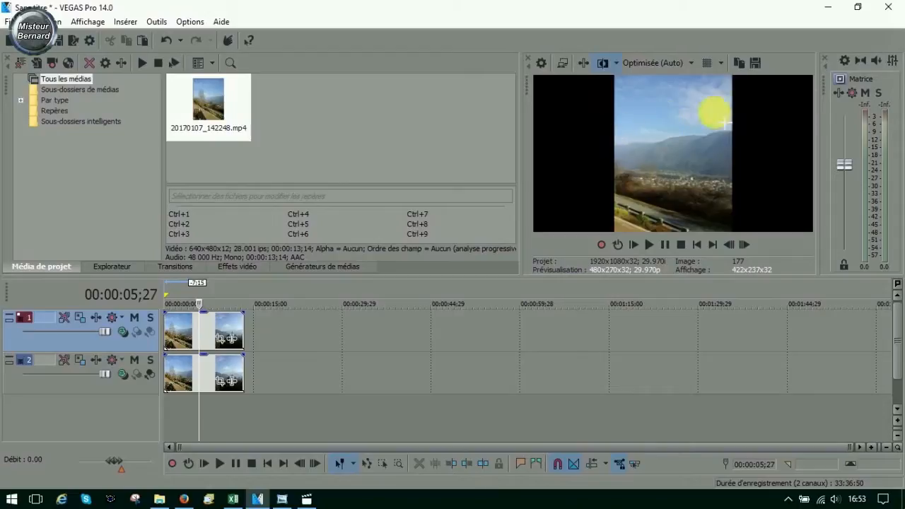
click(226, 385)
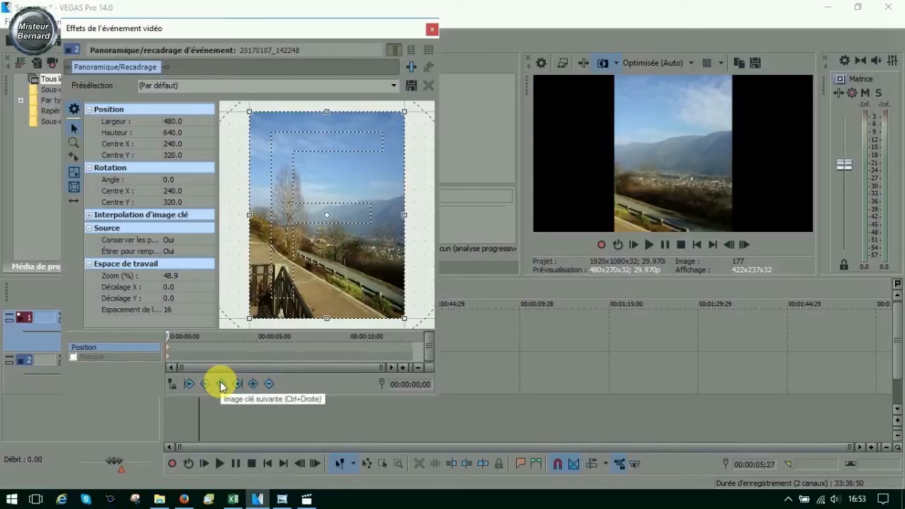
Try the 16:9 widescreen TV crop preset on the lower clip, then restore the default preset
click(395, 86)
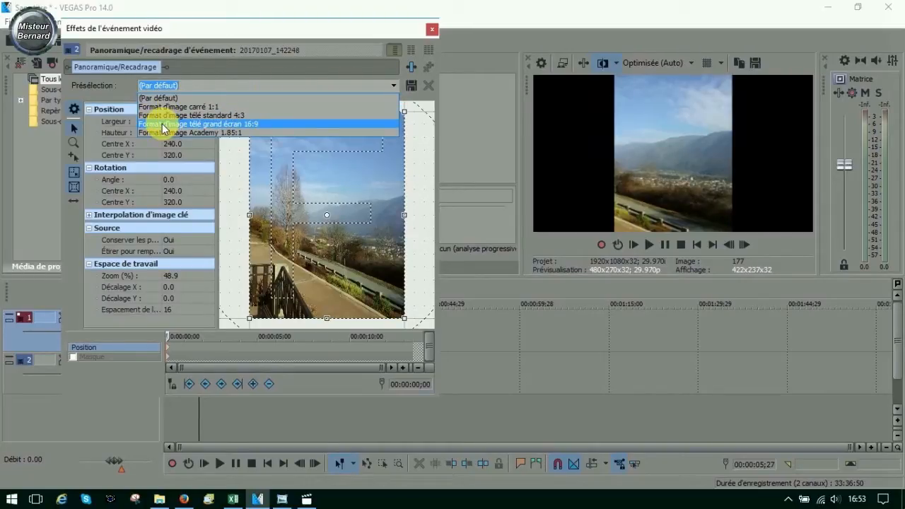
click(239, 123)
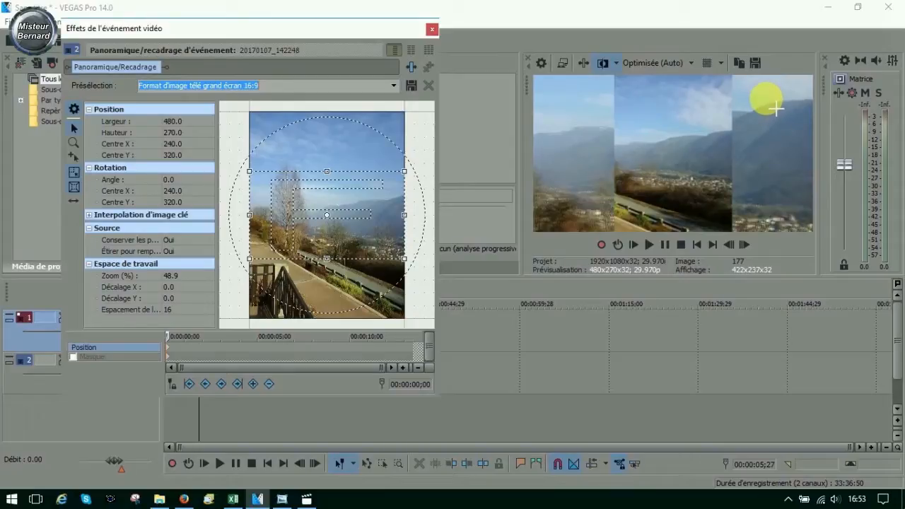
click(394, 85)
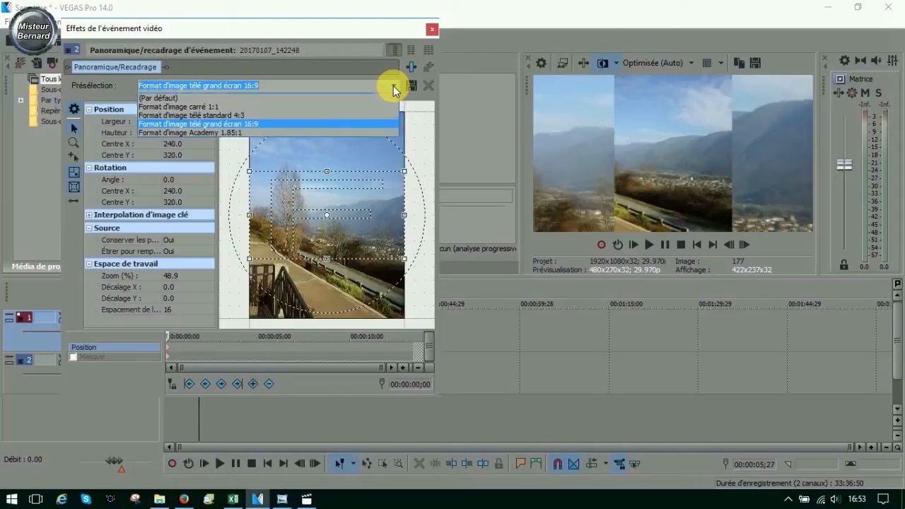
click(178, 100)
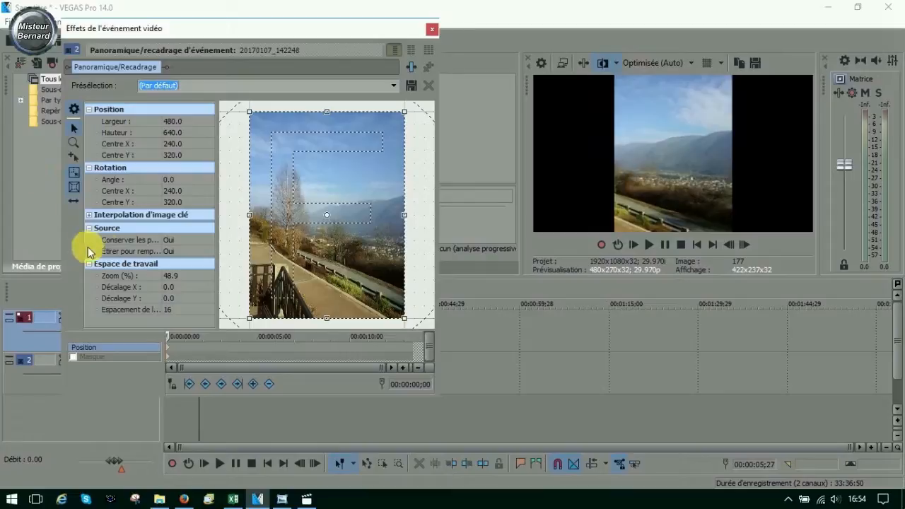
Set the option for preserving the source proportions of the lower clip to Non
click(126, 241)
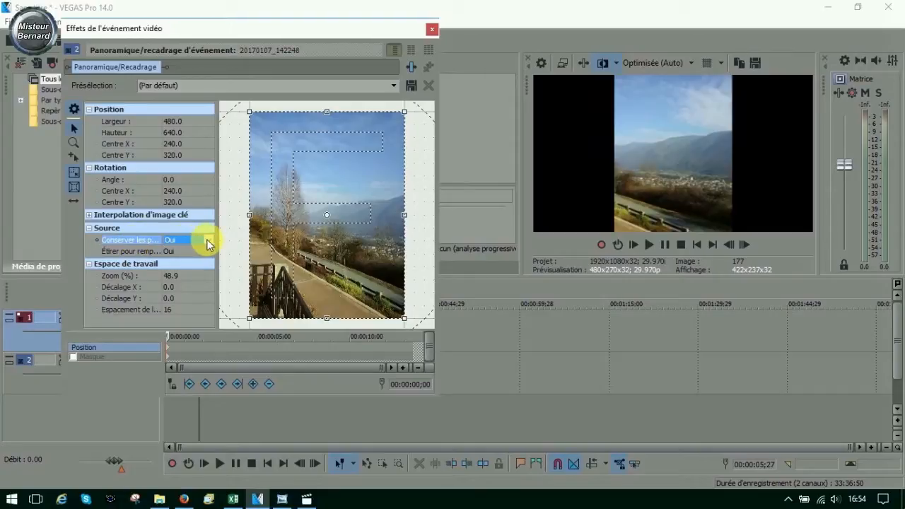
click(209, 244)
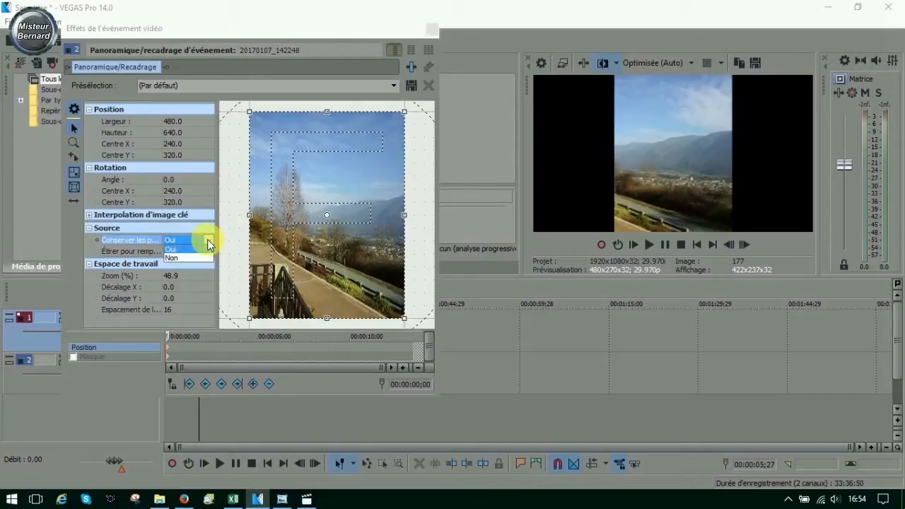
click(177, 258)
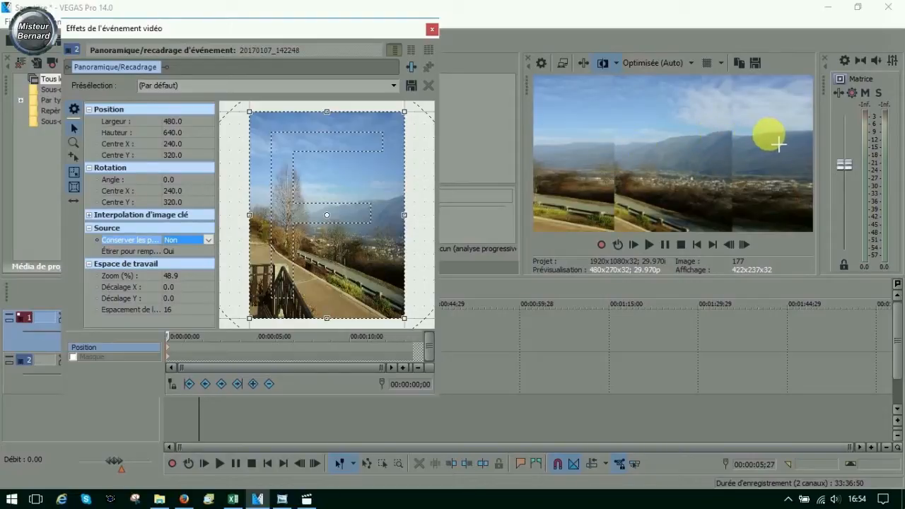
Add the Flou gaussien VEGAS effect from the Flou category to the lower clip
click(410, 68)
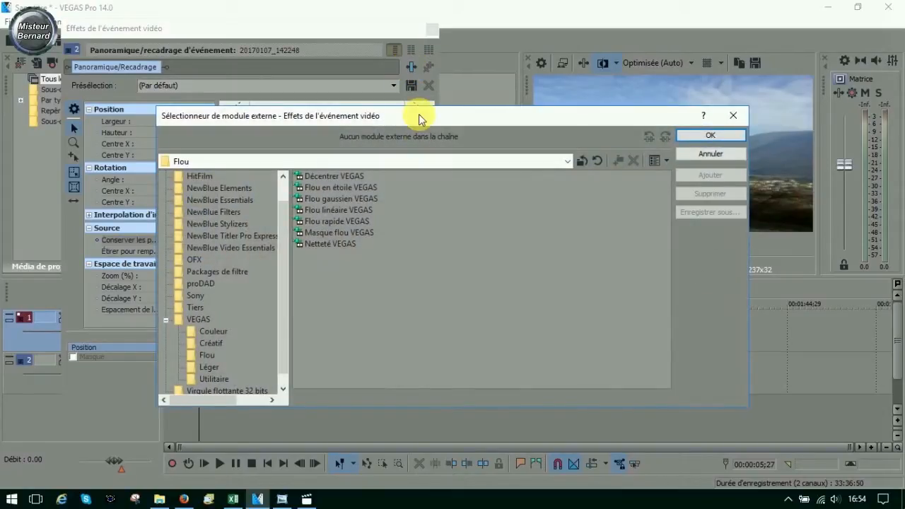
click(204, 356)
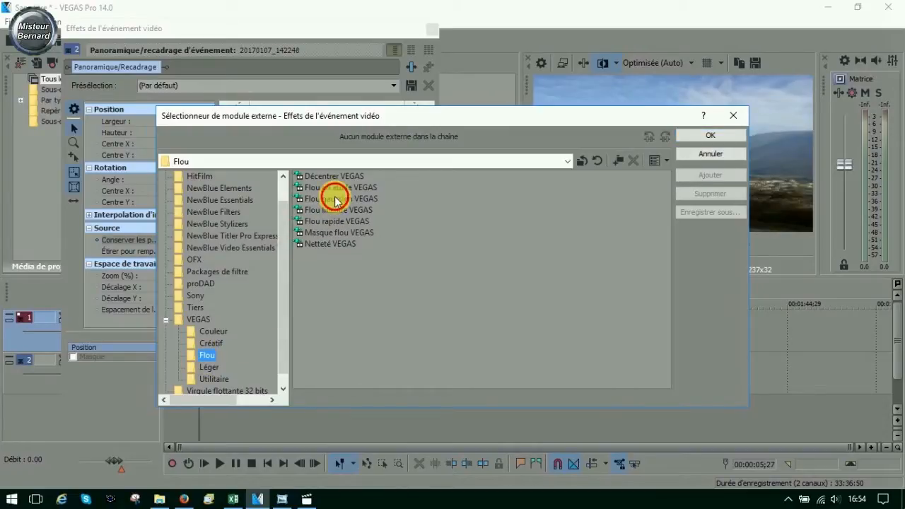
click(336, 200)
click(714, 176)
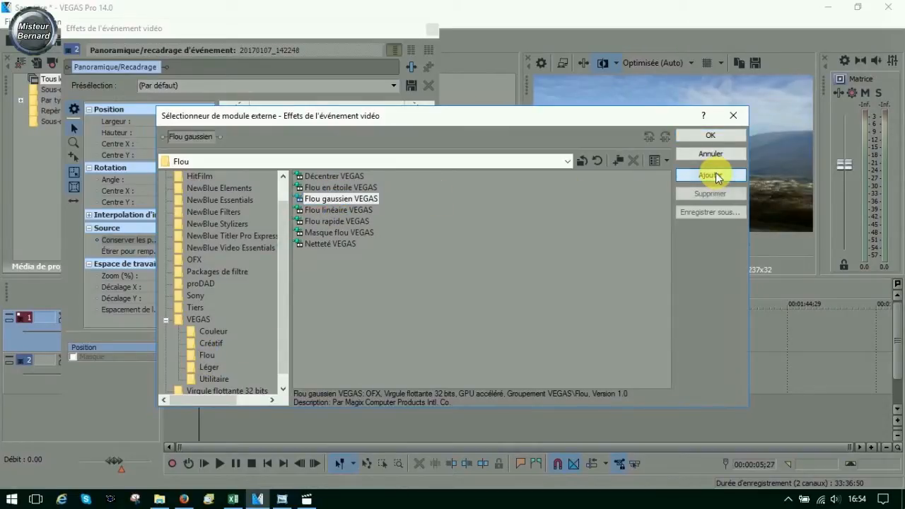
click(710, 135)
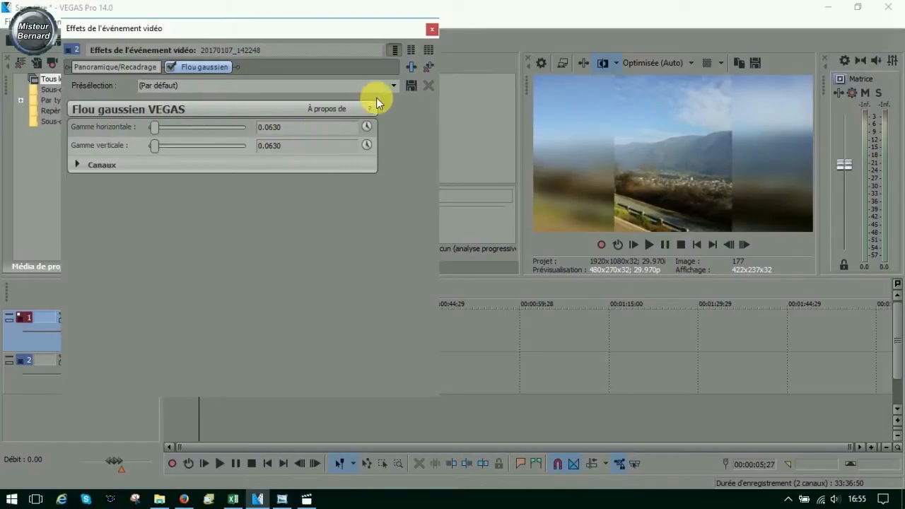
Try the Flou léger, Flou moyen, Flou extrême, Adouci and Lueur jaune presets of the Gaussian blur in turn
click(394, 87)
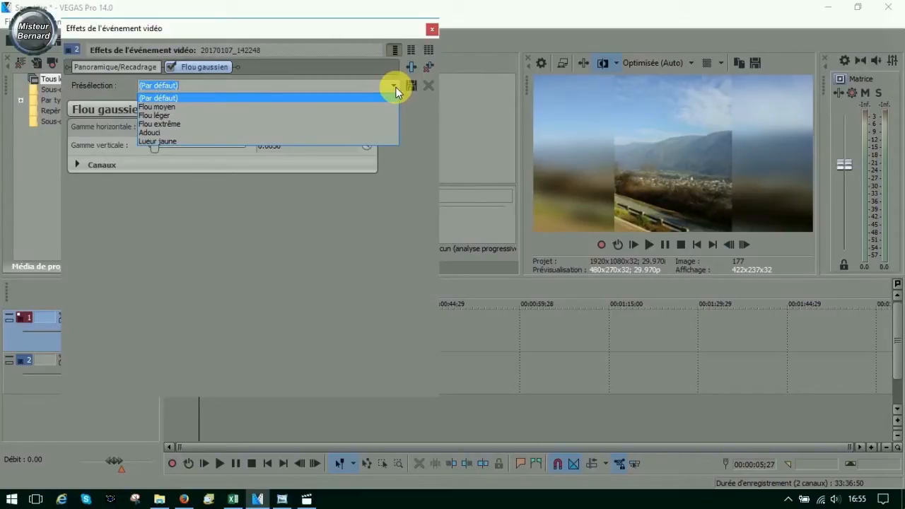
click(163, 118)
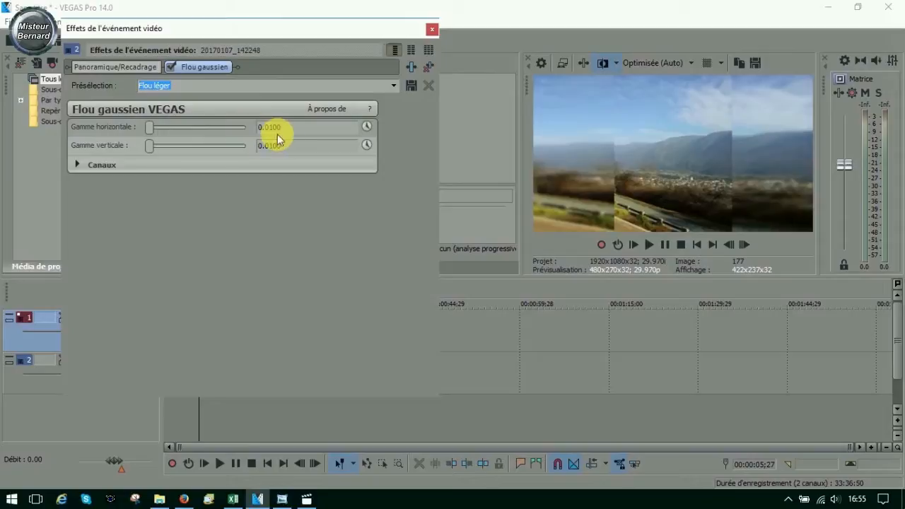
click(394, 87)
click(177, 107)
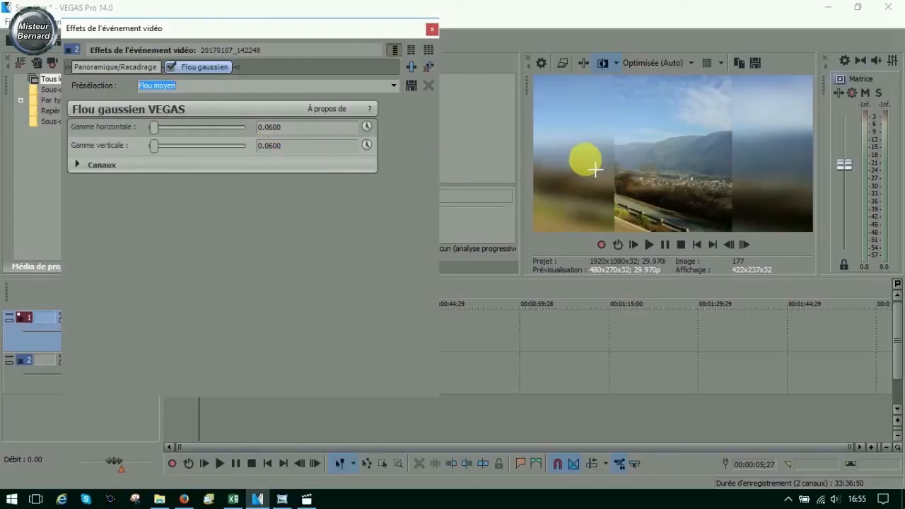
click(393, 86)
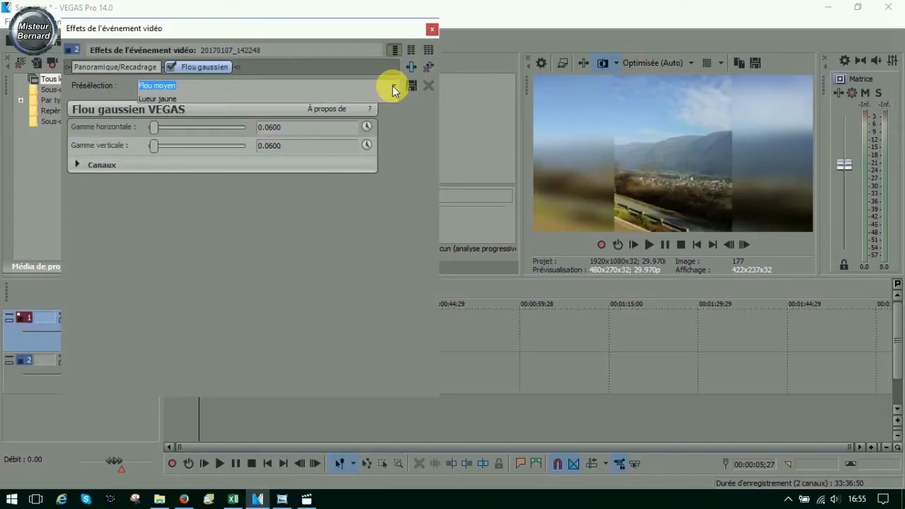
click(167, 125)
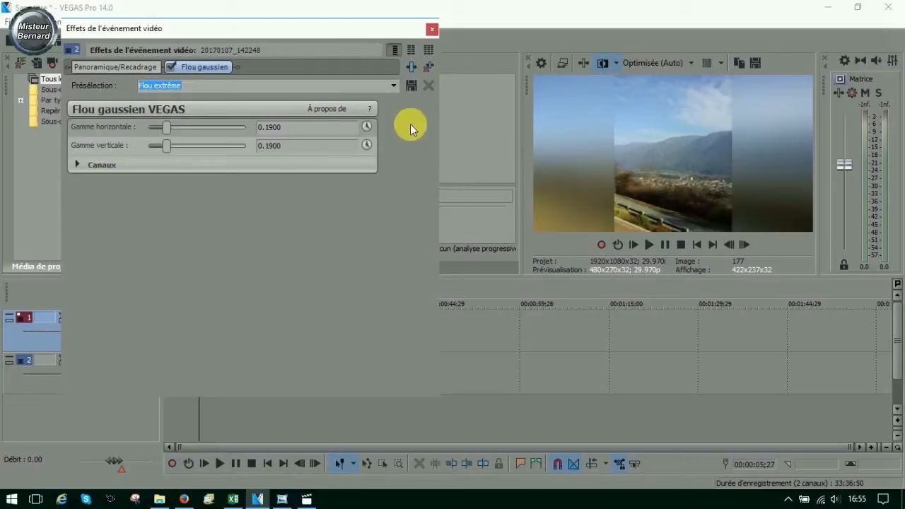
click(392, 85)
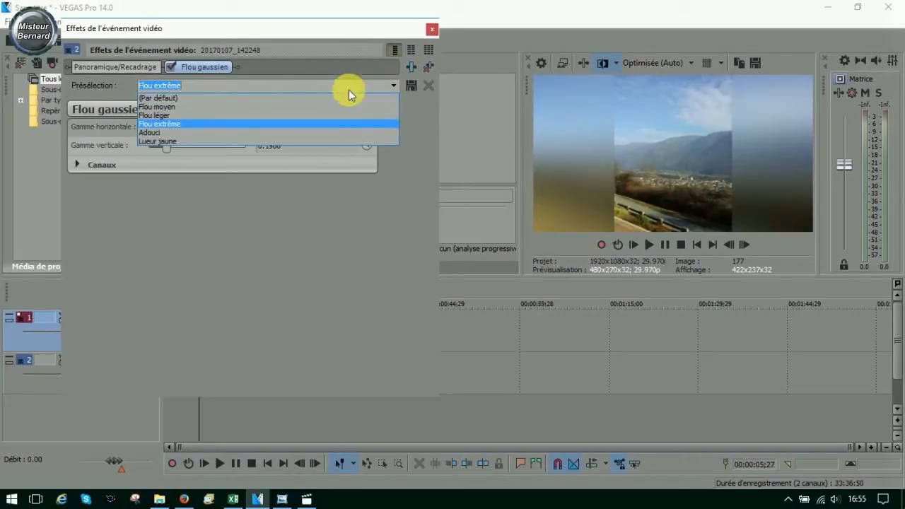
click(160, 133)
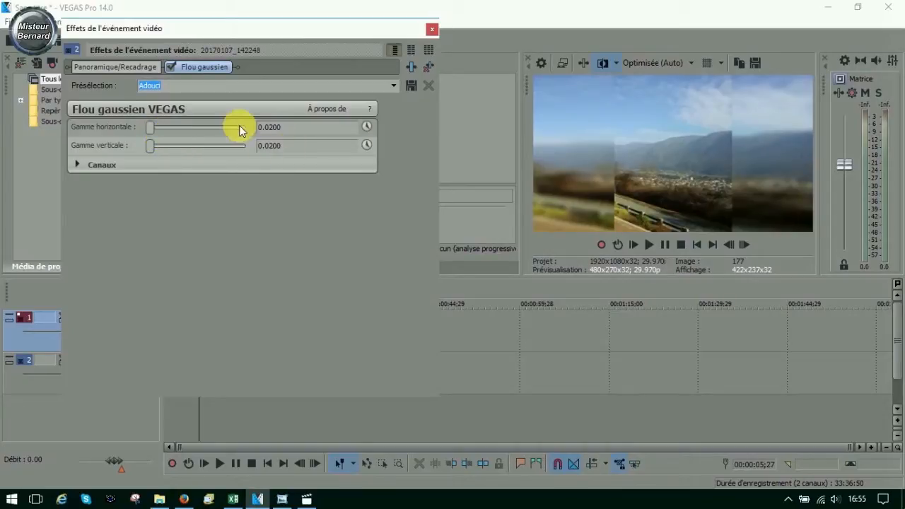
click(396, 87)
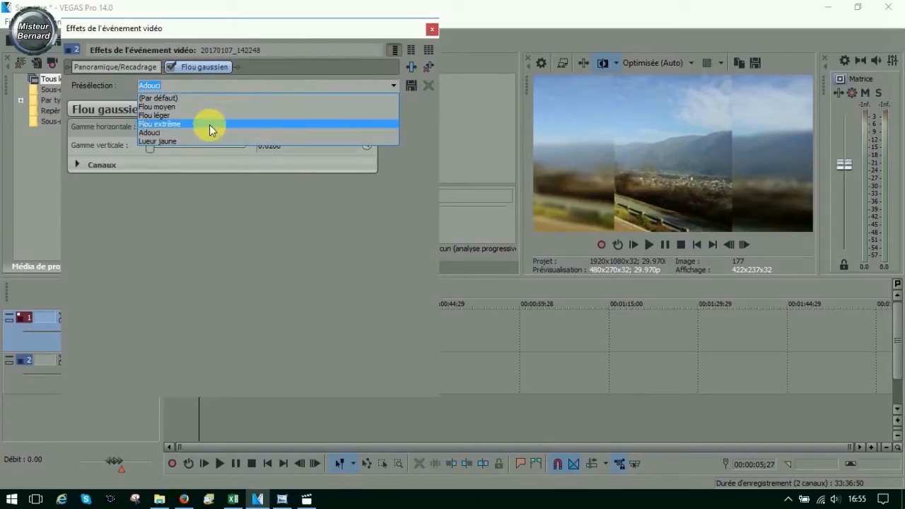
click(177, 142)
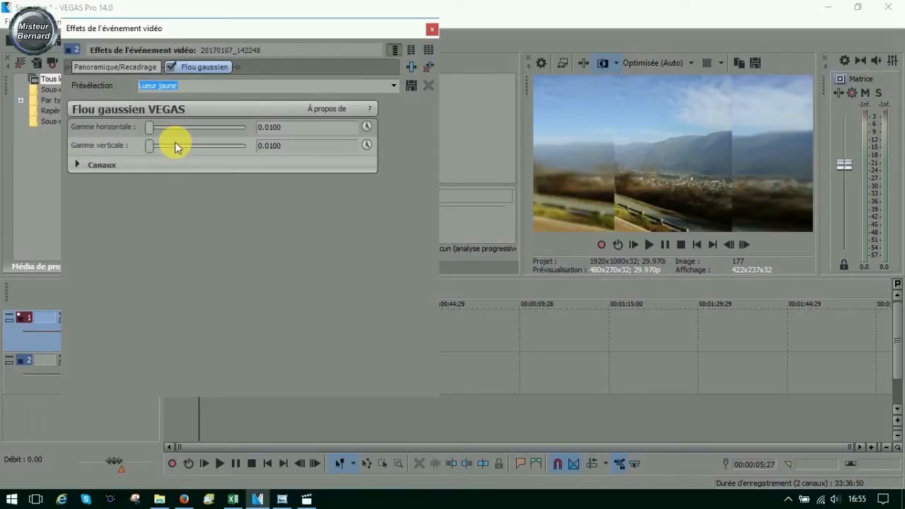
Apply the Flou moyen preset, set the blur's horizontal and vertical ranges to 0.0400, and close the effect settings
click(394, 87)
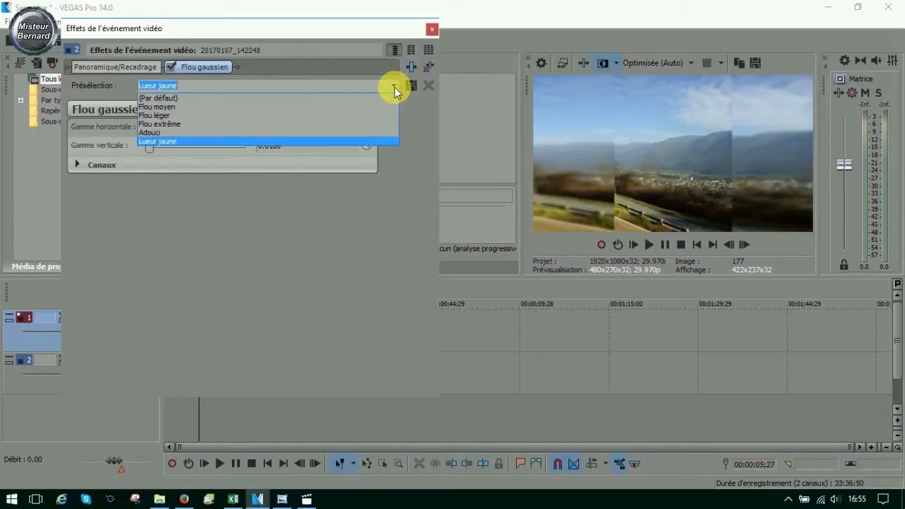
click(159, 107)
click(272, 129)
text(400)
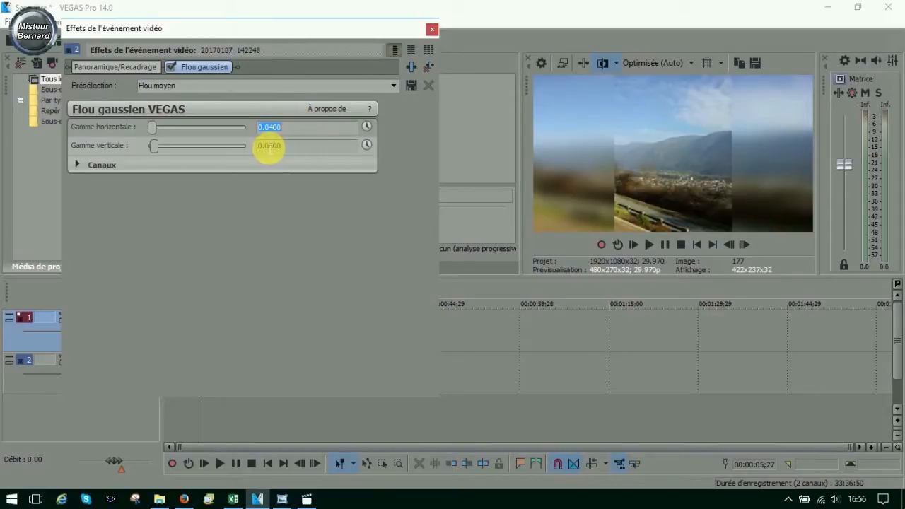
text(4)
key(Delete)
key(Return)
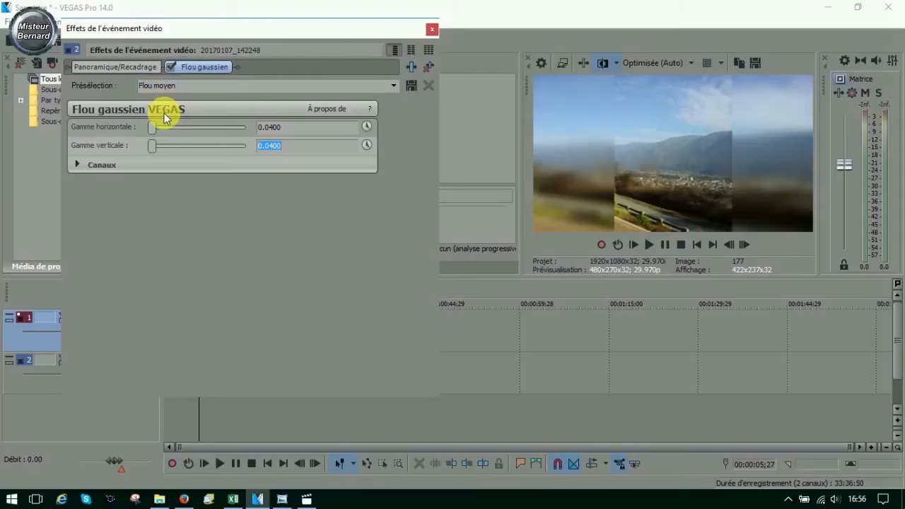
click(431, 31)
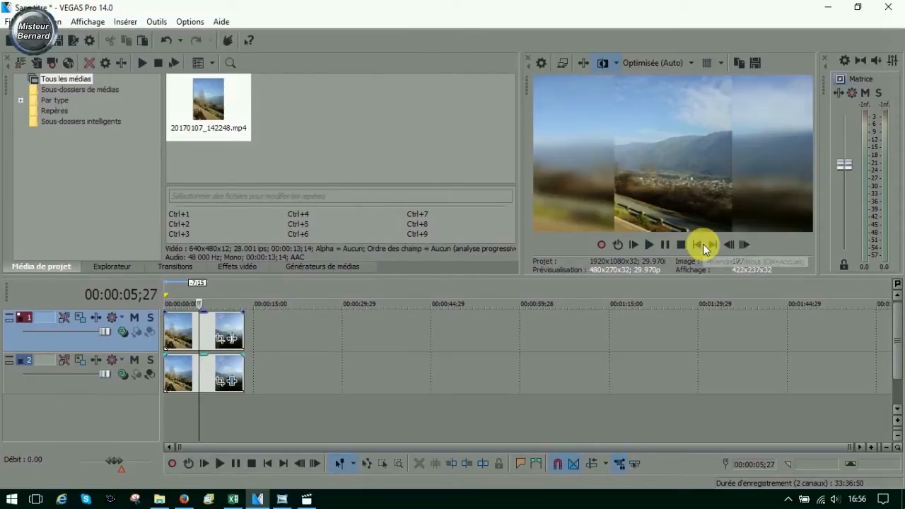
Play the project from the beginning to check the blurred sides, then place the playhead at about 00:00:08;25
click(675, 244)
click(648, 244)
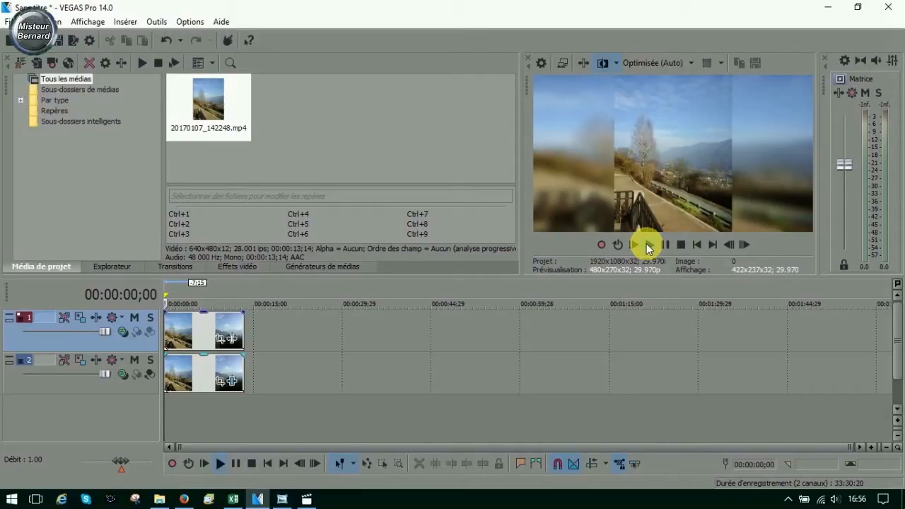
click(681, 244)
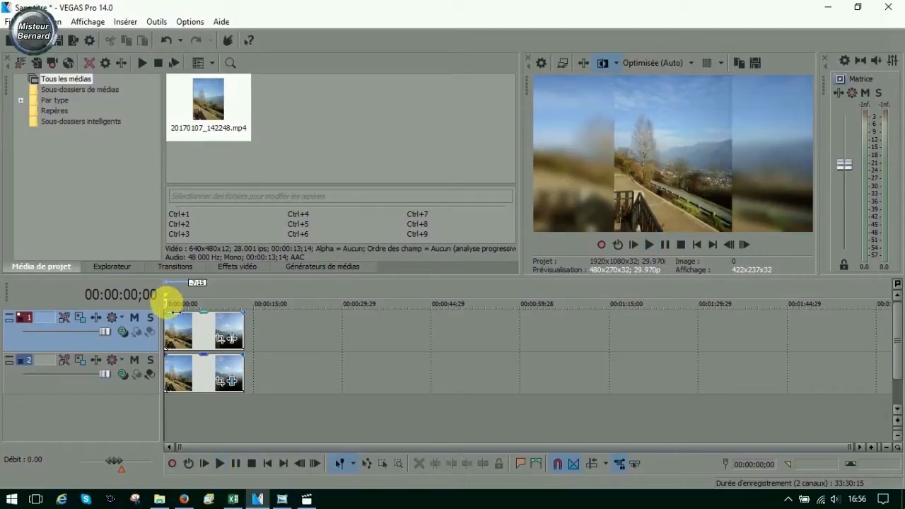
key(space)
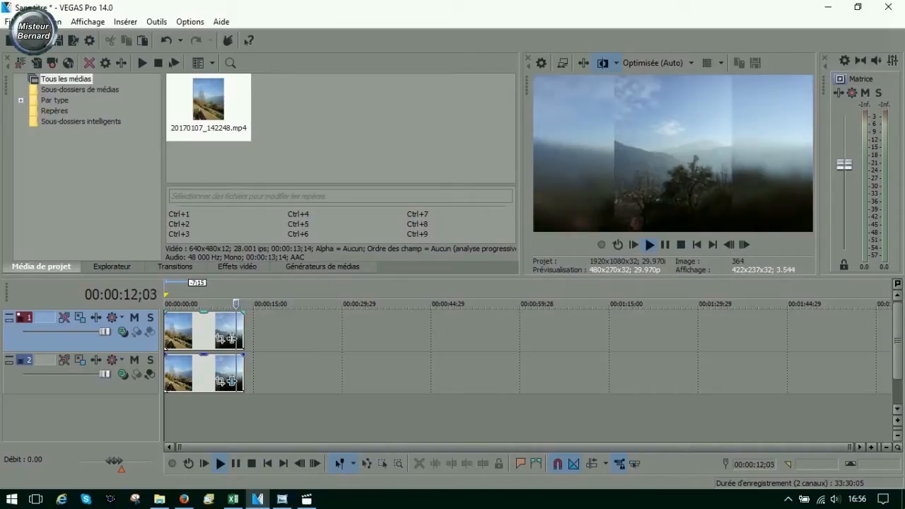
click(215, 304)
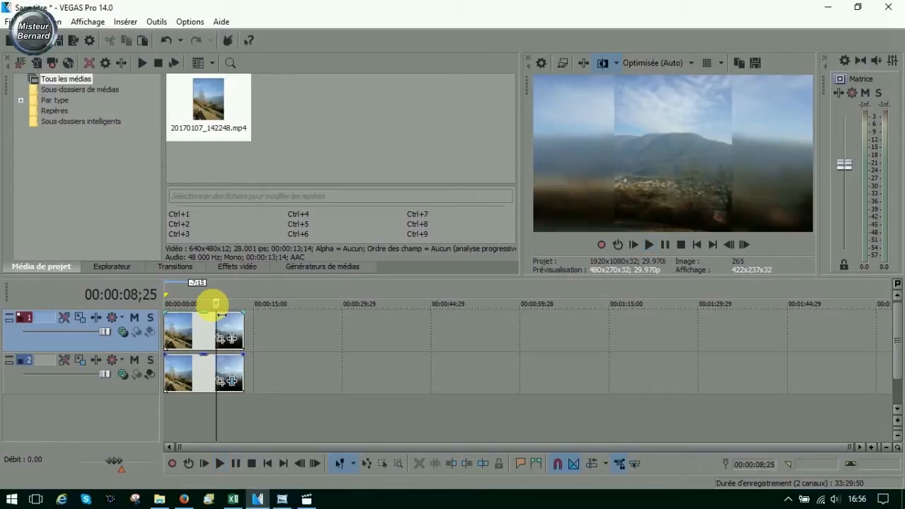